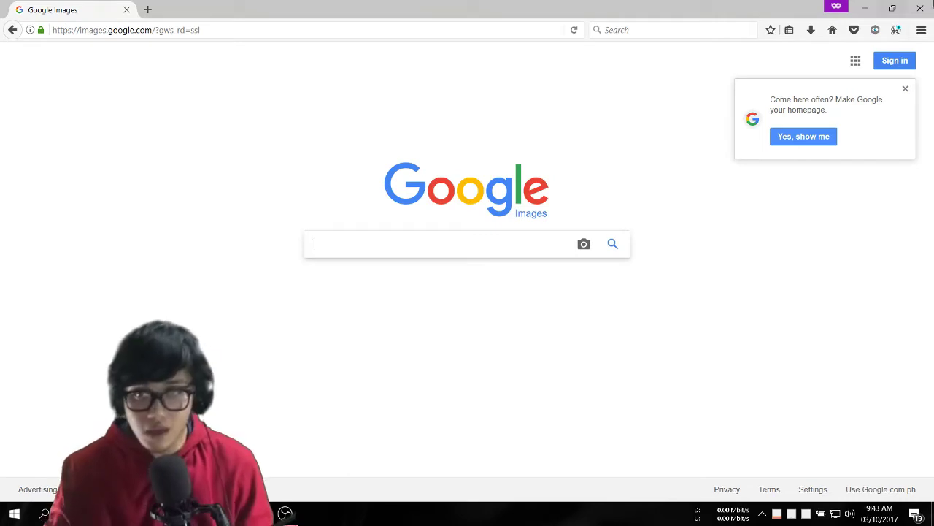
Dismiss the Google homepage prompt, launch Photoshop from the Start menu, and bring up the pictures folder
click(906, 89)
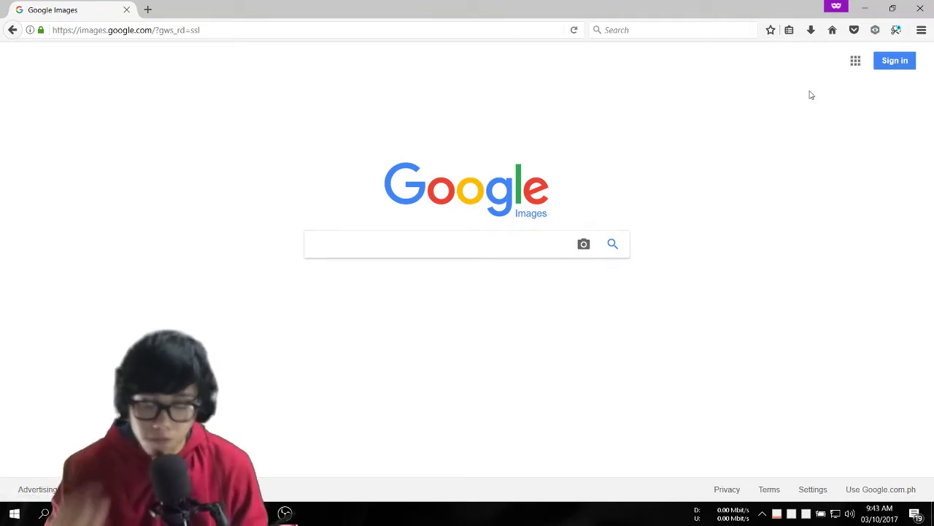
click(14, 514)
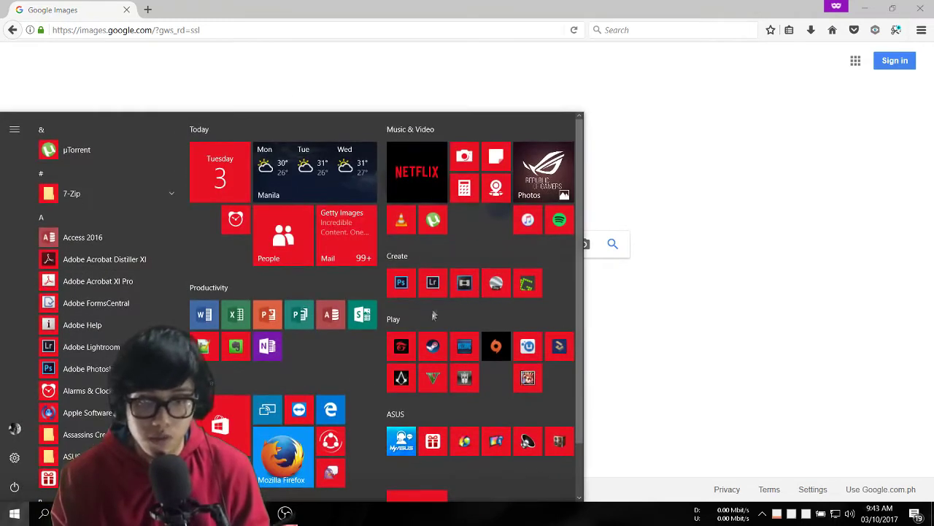
click(401, 281)
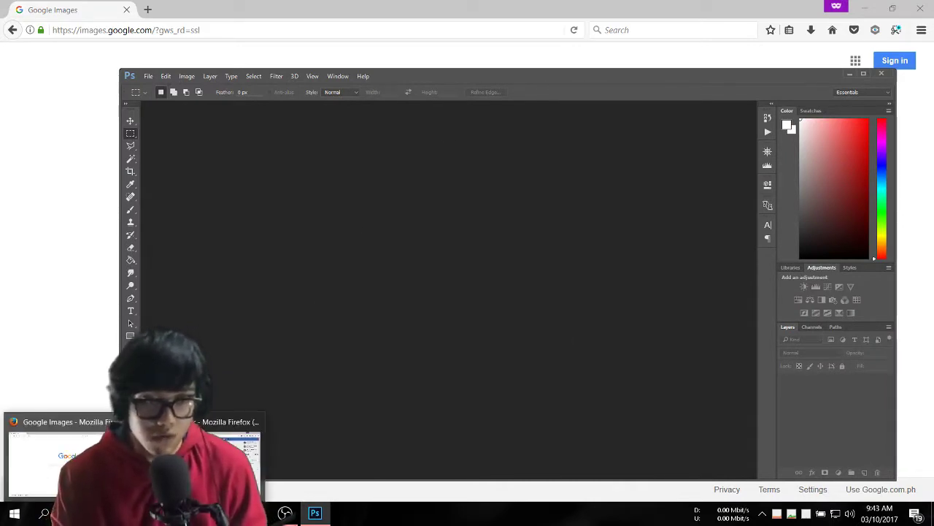
mouse_move(131, 514)
click(47, 449)
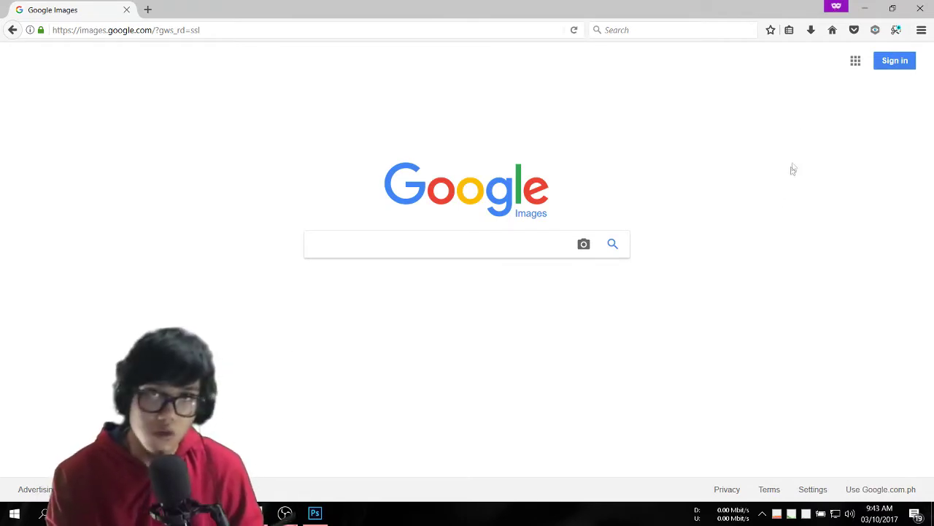
key(alt+Tab)
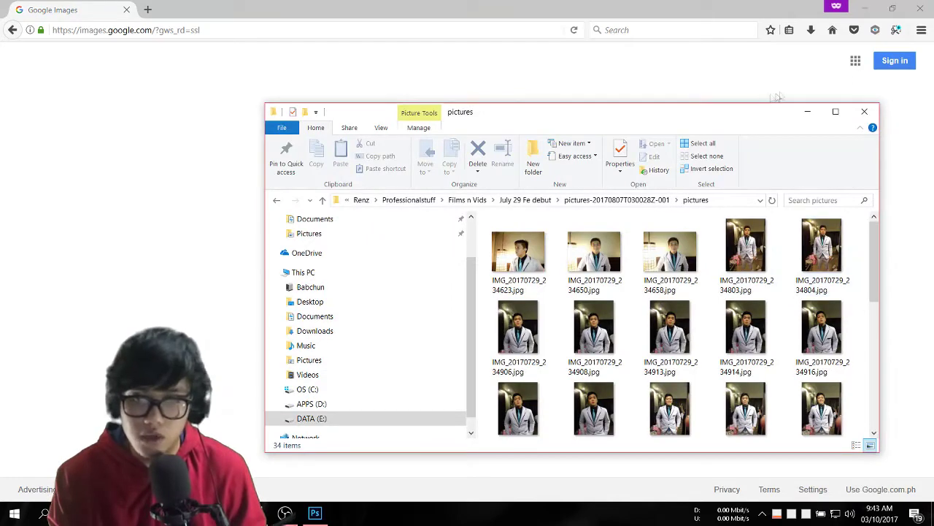
Move the File Explorer window up and left and scroll through the pictures folder
drag(728, 116, 653, 81)
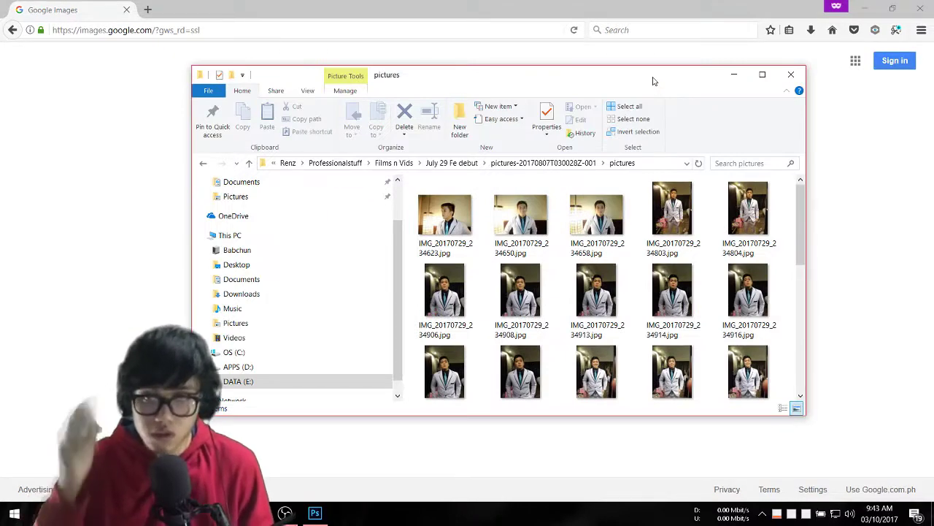
scroll(624, 276, down, 2)
scroll(624, 276, down, 2)
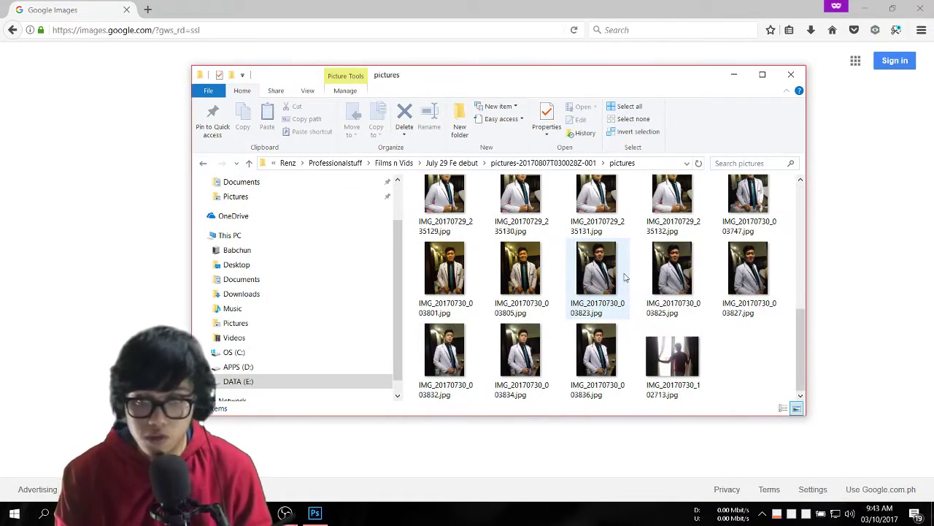
scroll(657, 314, up, 5)
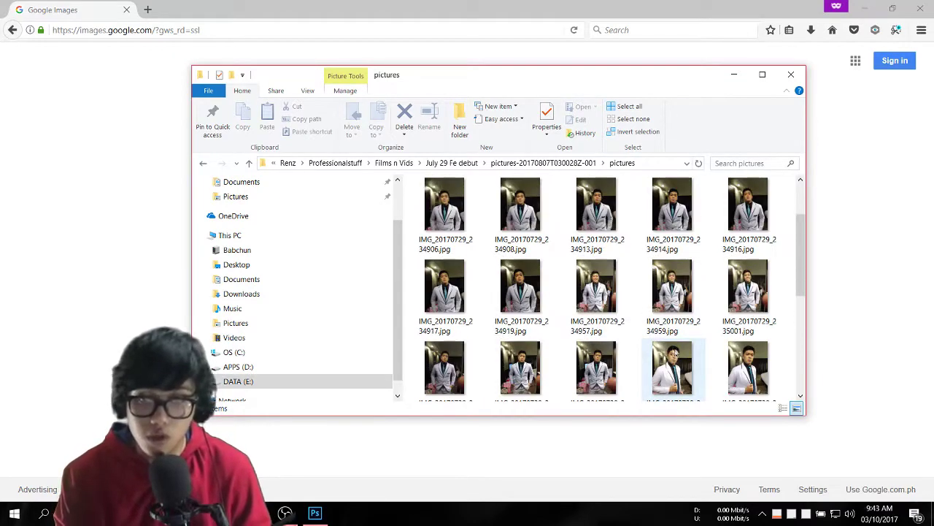
scroll(584, 277, up, 5)
Preview the photos full screen in the Photos viewer, then open IMG_20170730_102713.jpg in Photoshop
double_click(469, 231)
key(Right)
key(Right)
key(Right)
key(Right)
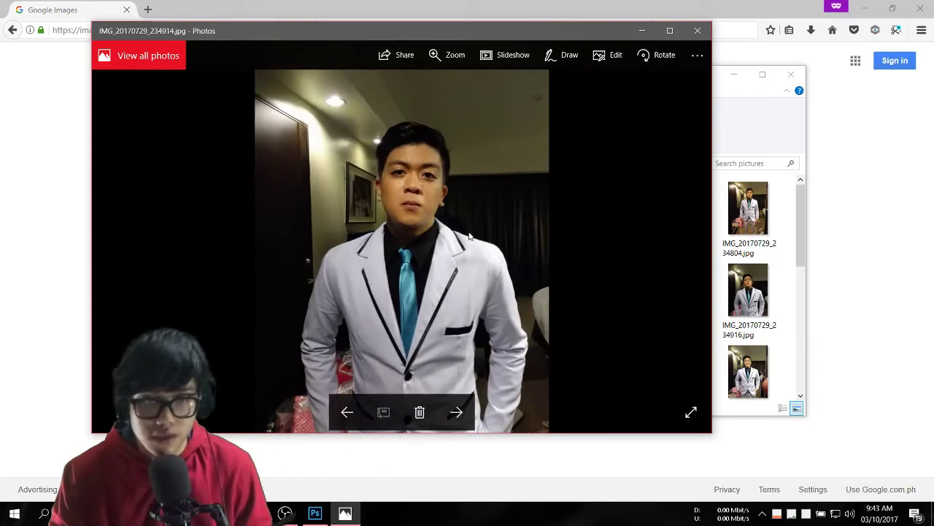
key(Right)
key(Right)
key(Right)
key(Right)
key(Right)
key(Right)
key(Right)
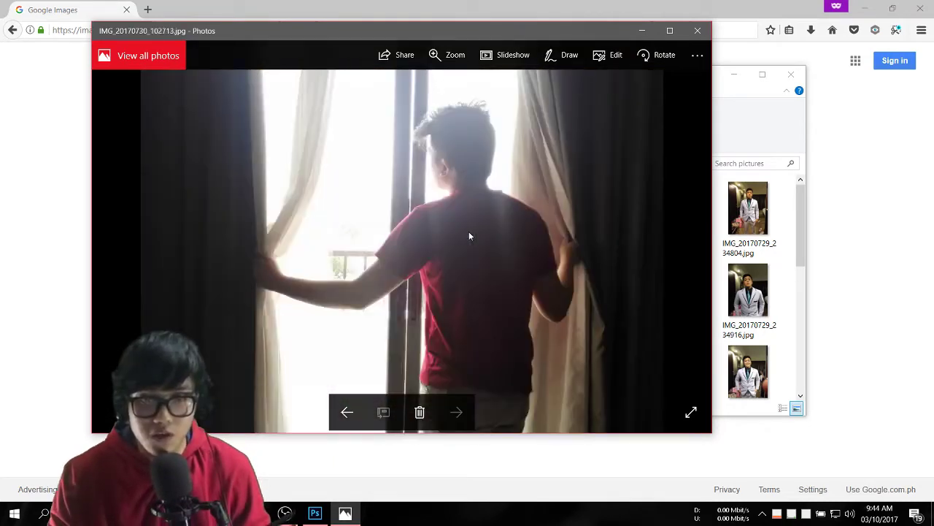
key(Left)
key(Left)
key(Left)
key(Left)
key(Left)
click(669, 30)
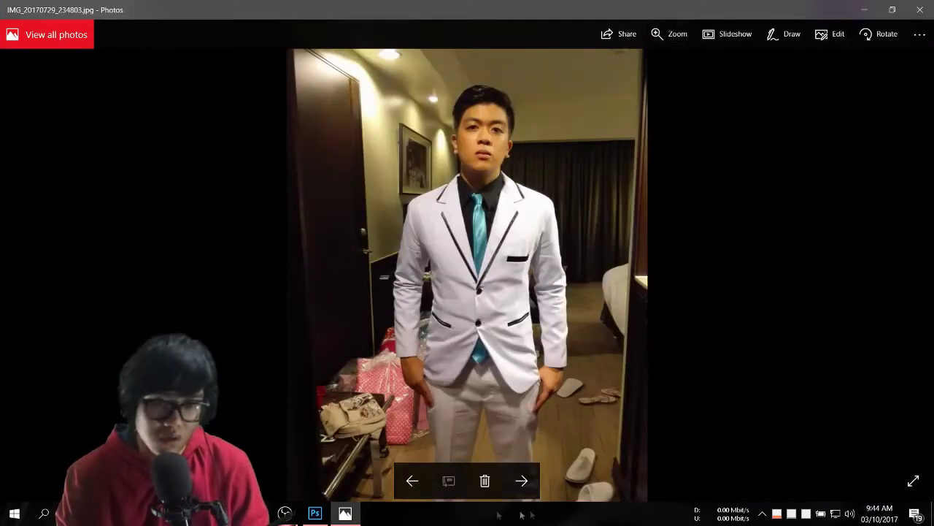
click(918, 9)
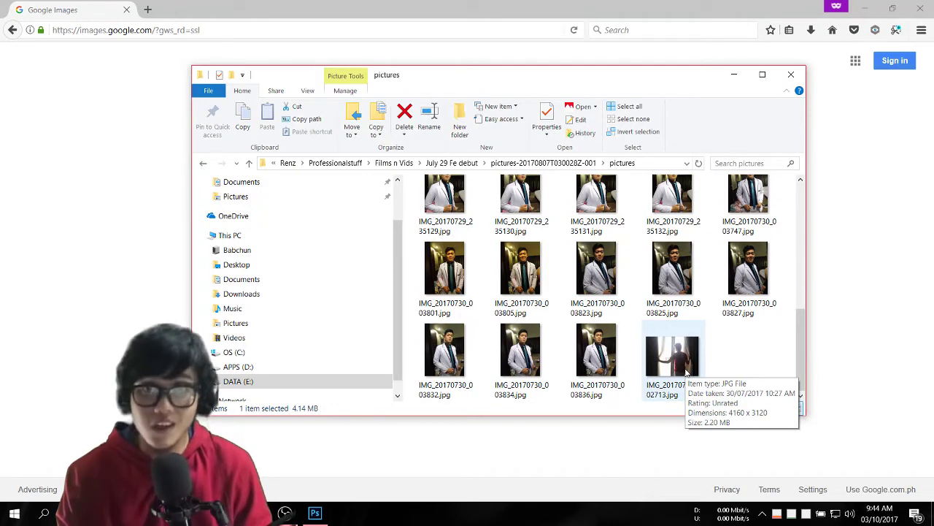
double_click(686, 372)
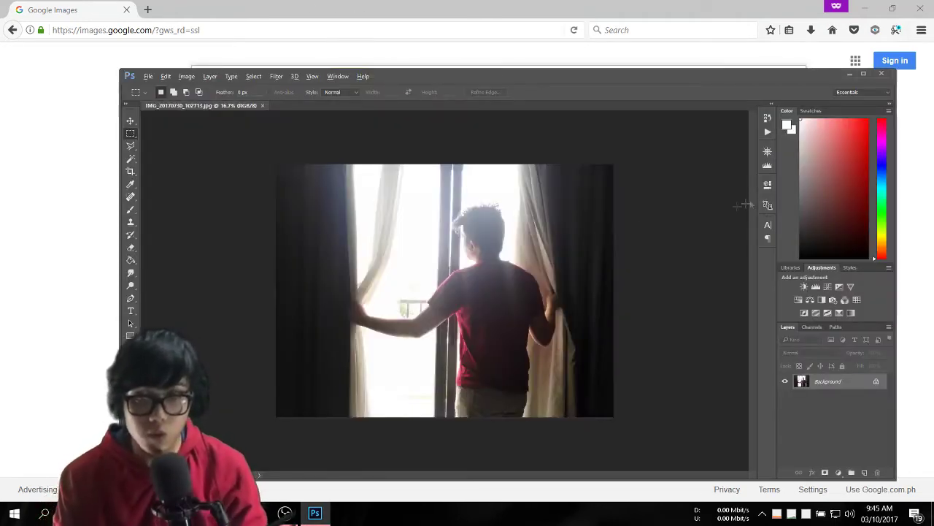
Unlock the Background into Layer 0 and add an empty Layer 1
scroll(545, 247, up, 2)
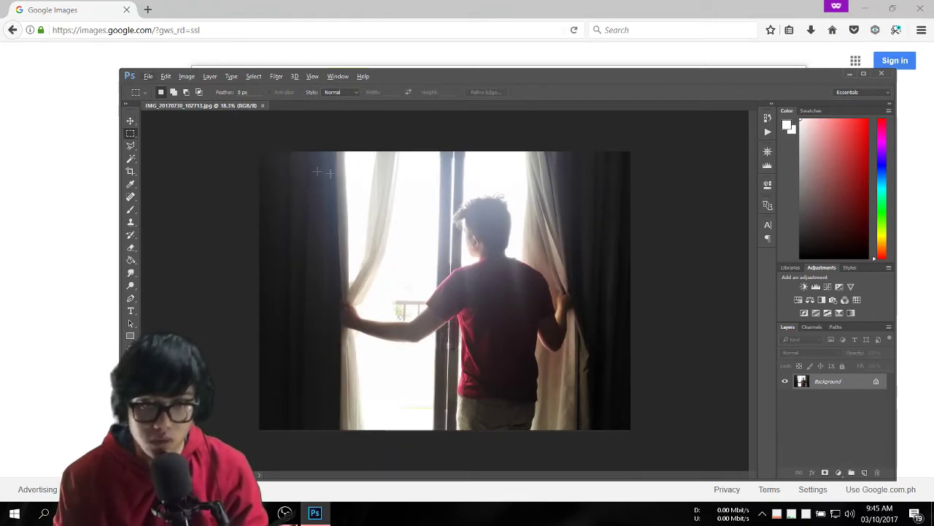
scroll(353, 178, up, 2)
scroll(365, 157, up, 2)
key(l)
scroll(314, 156, up, 2)
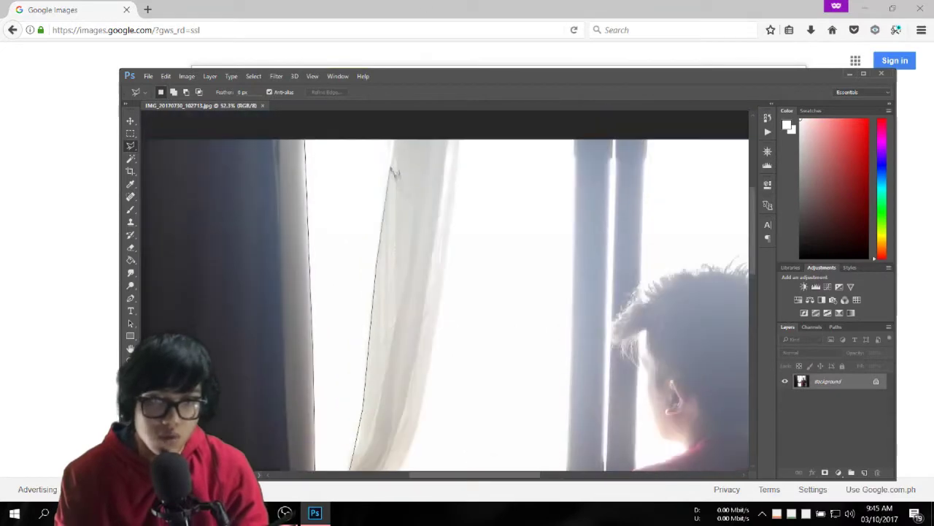
key(ctrl+j)
double_click(829, 381)
key(Return)
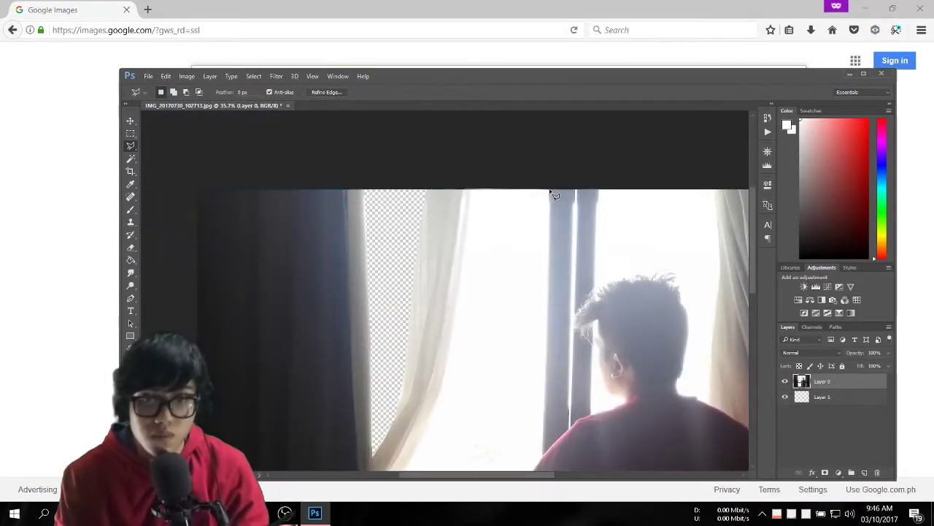
Trace a Polygonal Lasso selection around the window glass beside the man's head and outline
scroll(555, 310, down, 3)
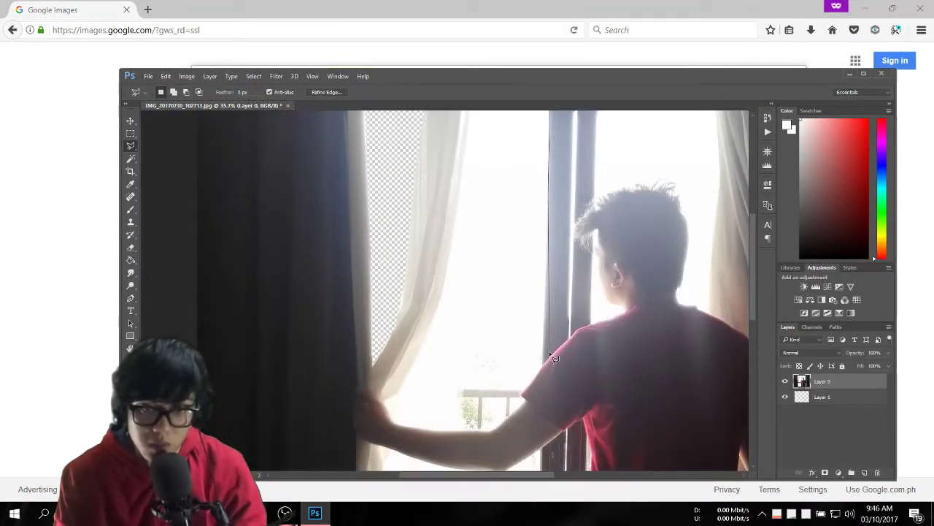
scroll(531, 395, down, 1)
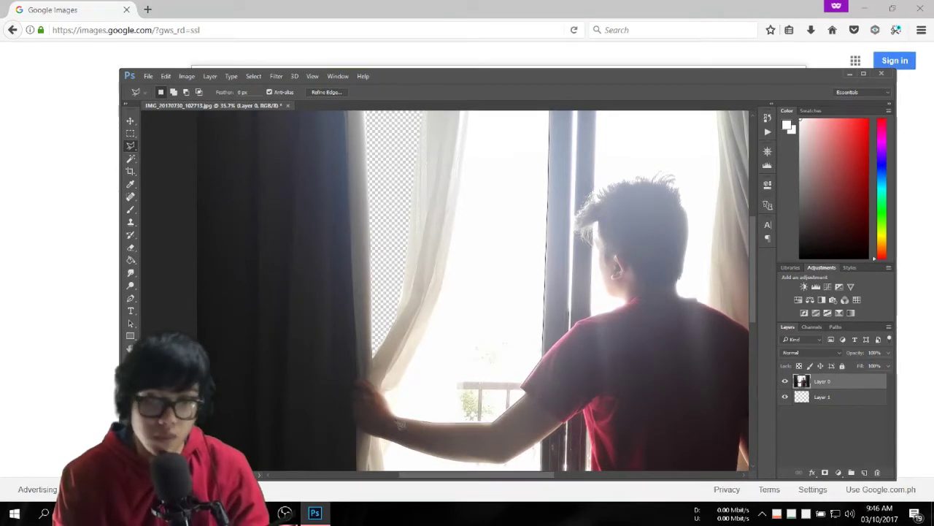
scroll(525, 409, down, 5)
scroll(541, 397, down, 1)
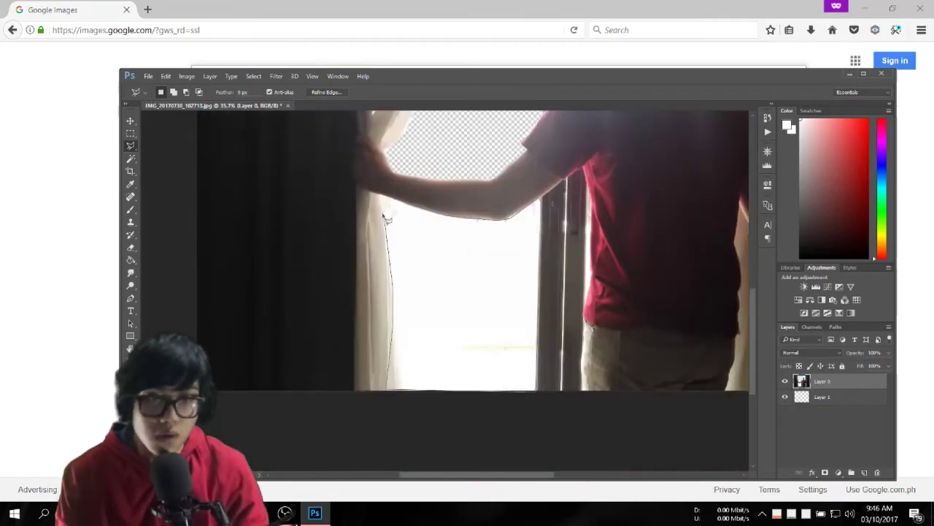
scroll(541, 396, up, 5)
scroll(398, 348, right, 3)
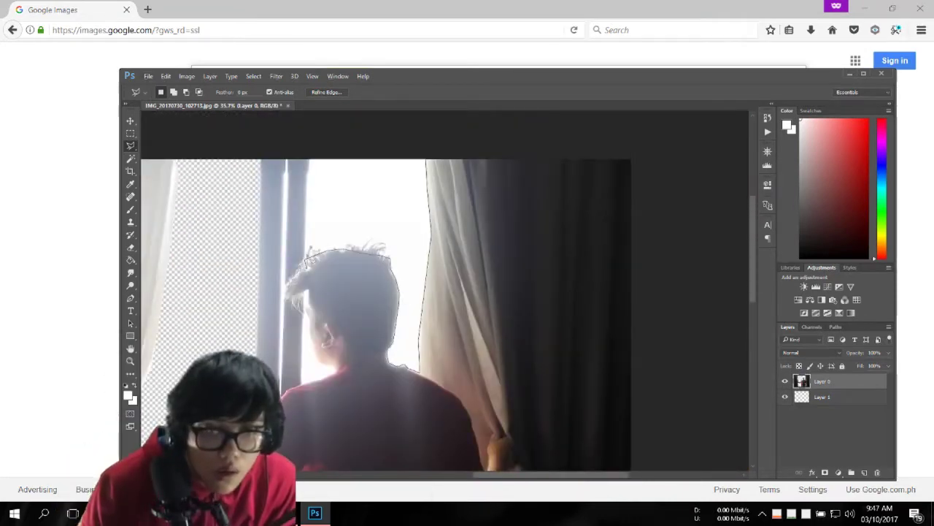
scroll(386, 343, down, 1)
scroll(364, 329, up, 2)
scroll(346, 313, up, 1)
click(327, 285)
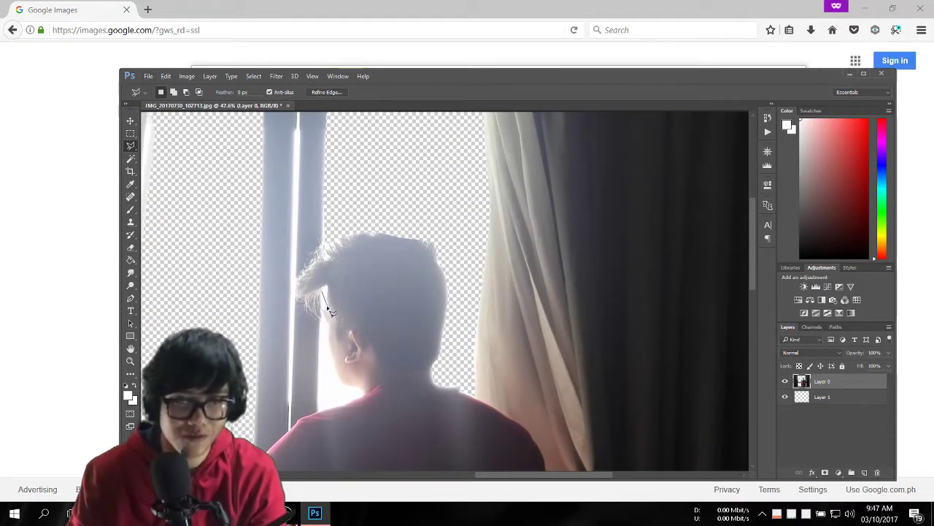
click(329, 343)
click(343, 381)
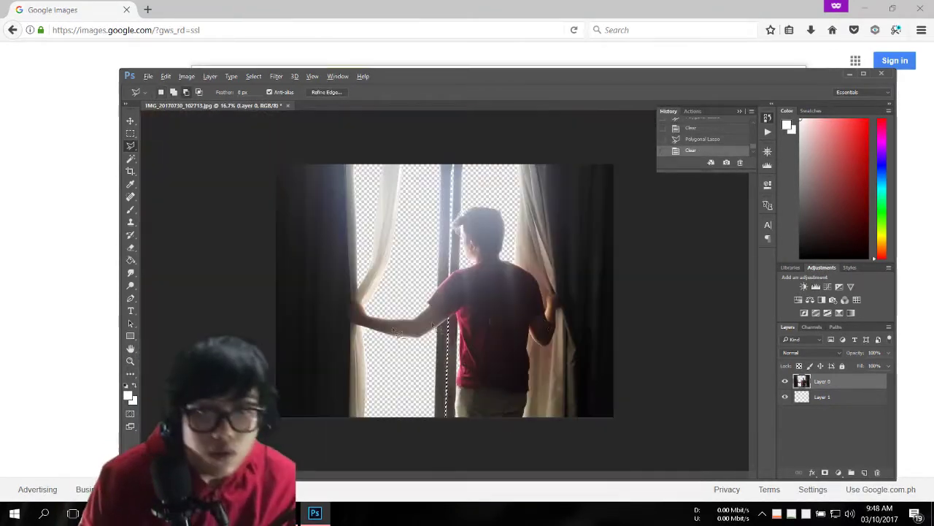
click(688, 321)
double_click(734, 213)
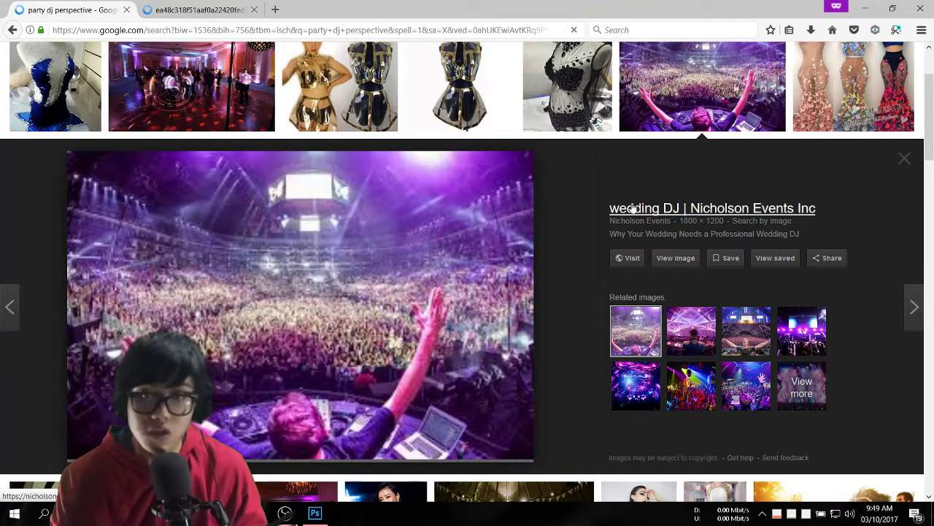
Copy the full-size dj-back-shot.jpg crowd photo and paste it into Photoshop as Layer 2
click(676, 258)
scroll(511, 269, down, 3)
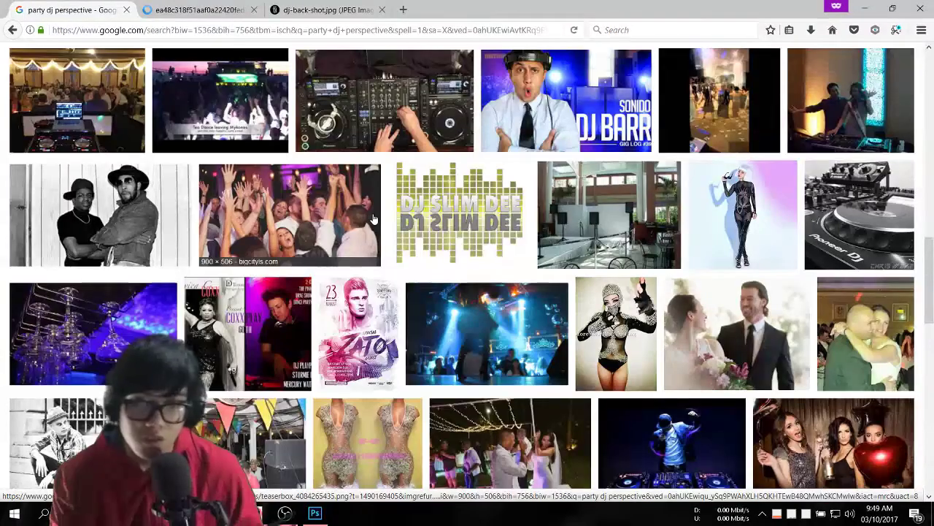
scroll(396, 100, down, 3)
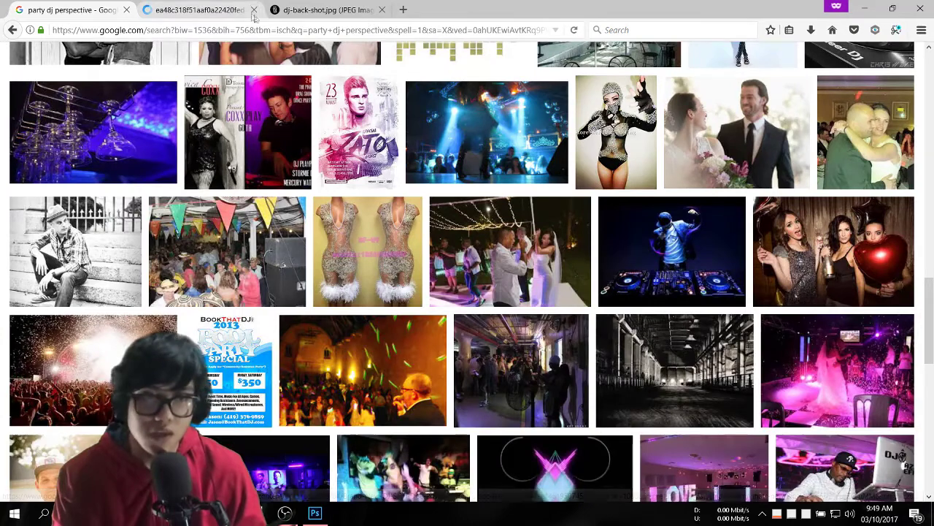
click(204, 9)
click(329, 6)
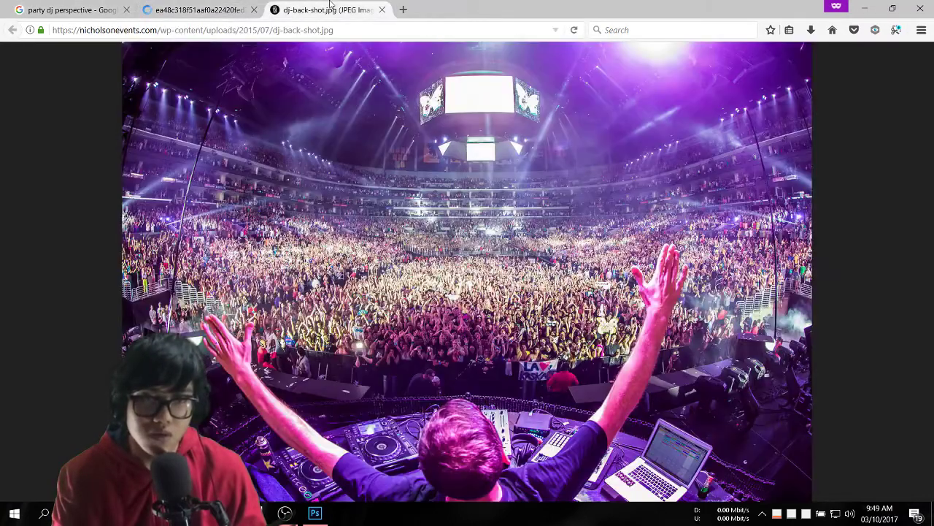
right_click(453, 197)
click(474, 206)
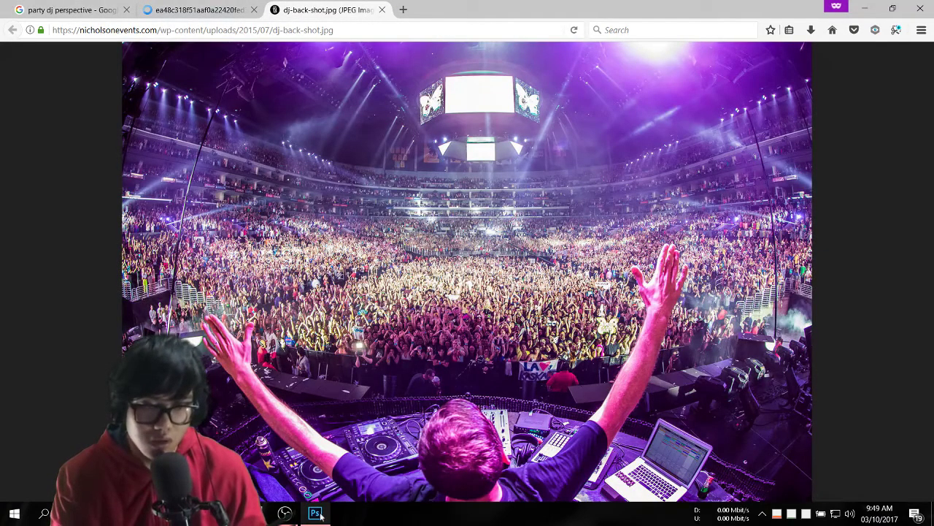
click(316, 512)
key(ctrl+v)
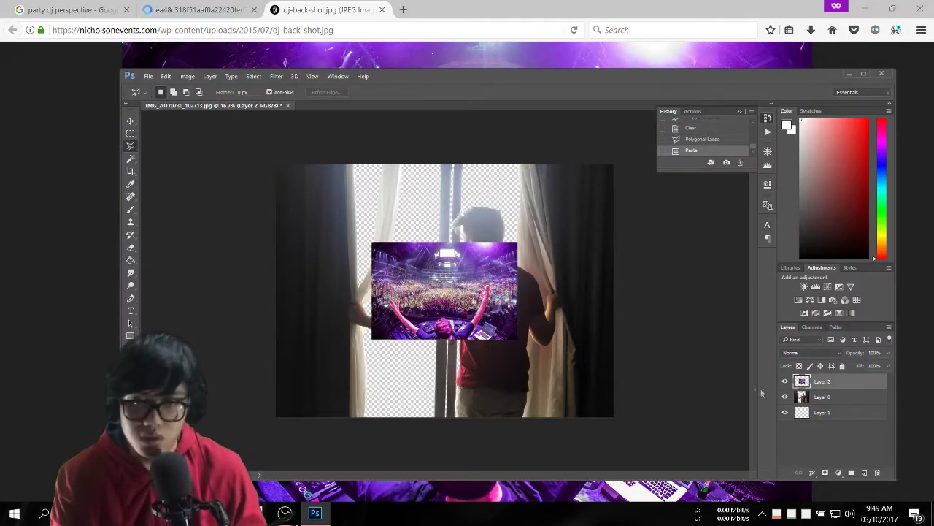
Move the crowd layer beneath the man's layer and extend the window outline along the bottom edge
click(130, 121)
drag(862, 395, 862, 406)
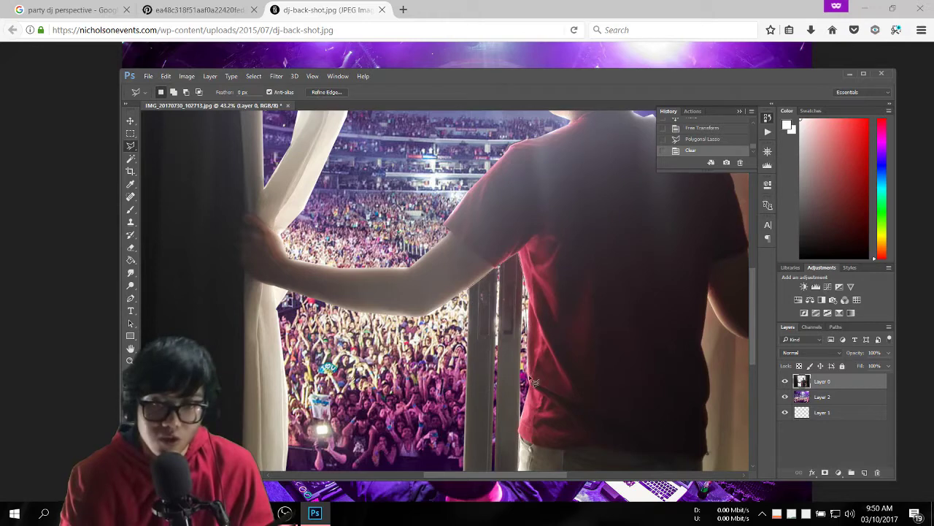
scroll(523, 432, down, 2)
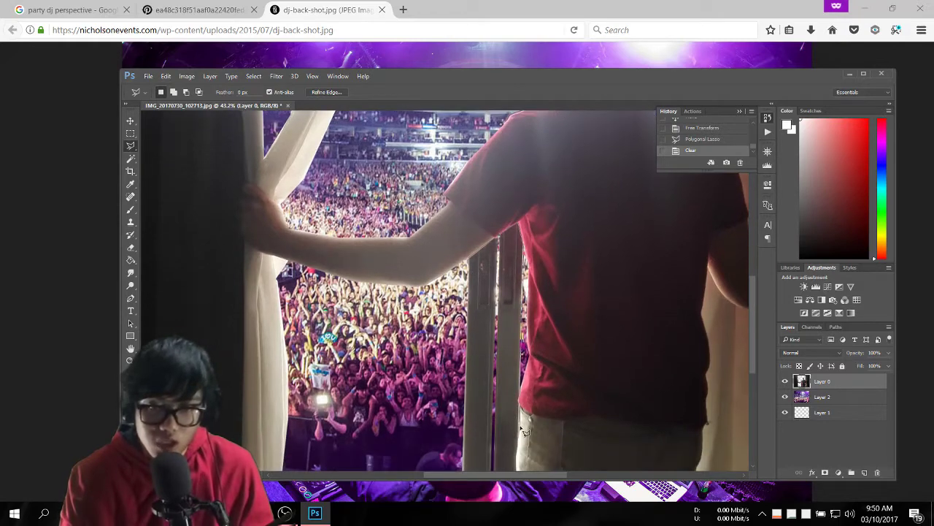
scroll(523, 432, down, 1)
scroll(524, 427, down, 2)
scroll(522, 420, down, 2)
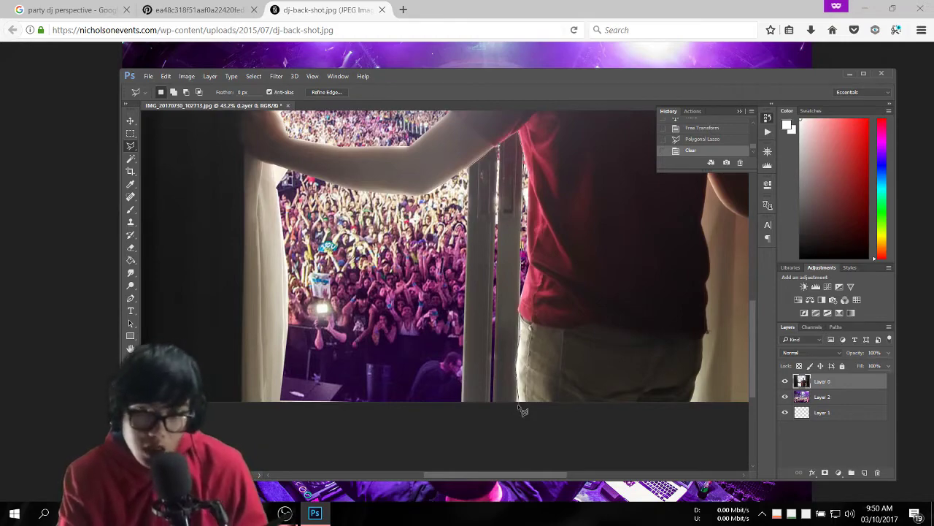
click(518, 403)
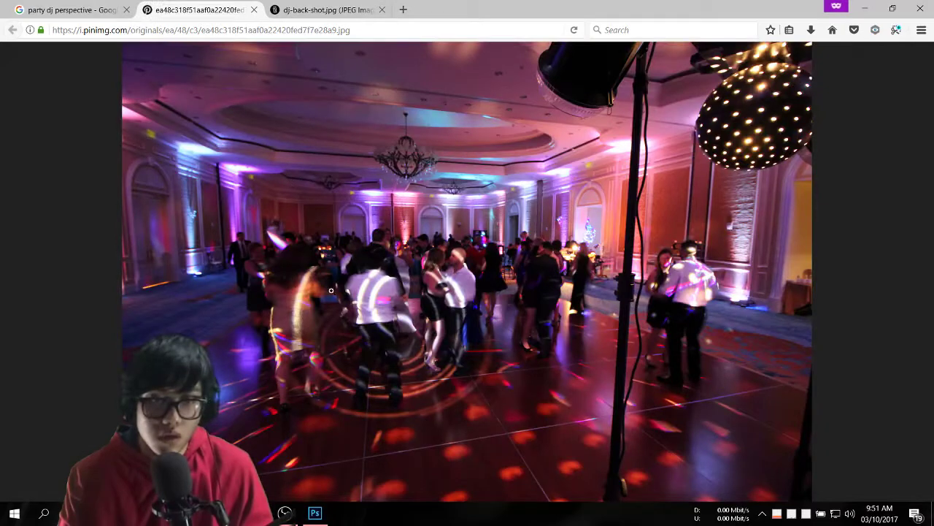
right_click(331, 291)
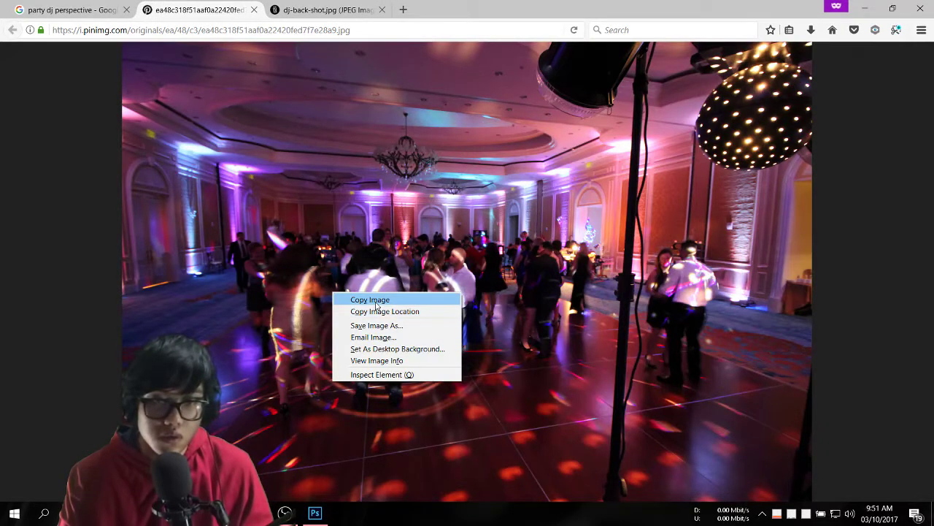
Paste the ballroom party photo beneath the man, then delete that layer and zoom out
click(377, 305)
click(314, 513)
key(ctrl+v)
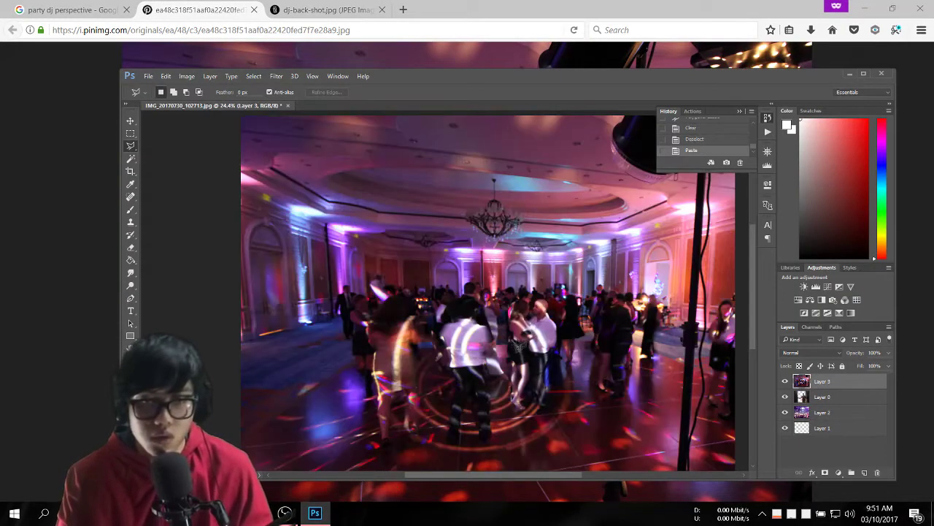
scroll(525, 336, down, 2)
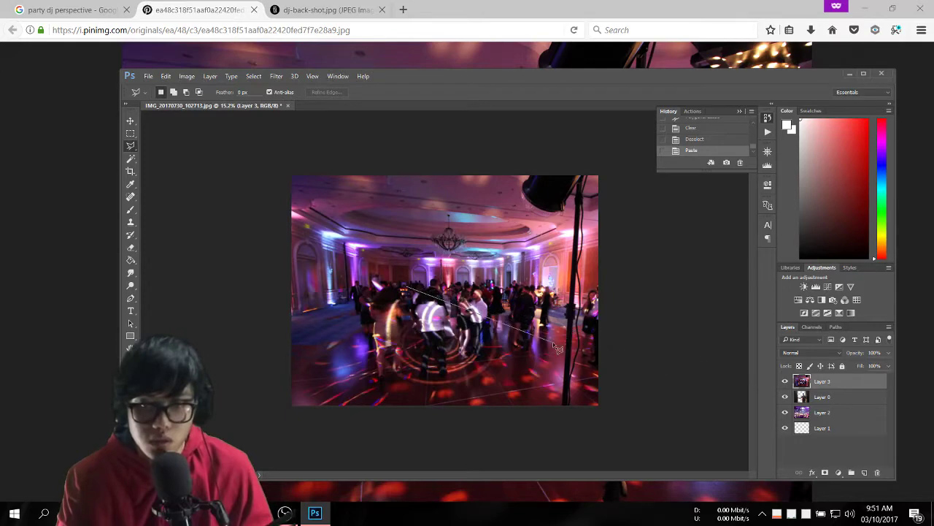
drag(841, 381, 862, 409)
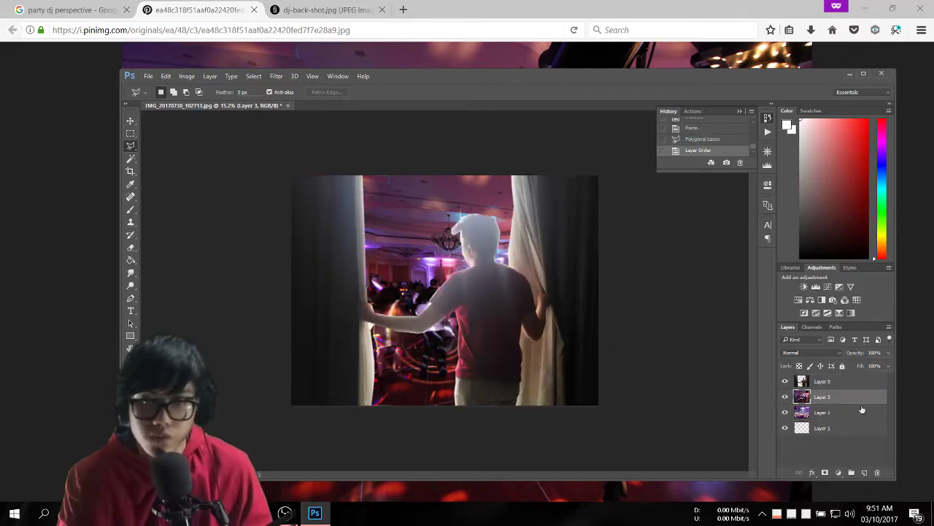
key(Delete)
scroll(584, 393, up, 3)
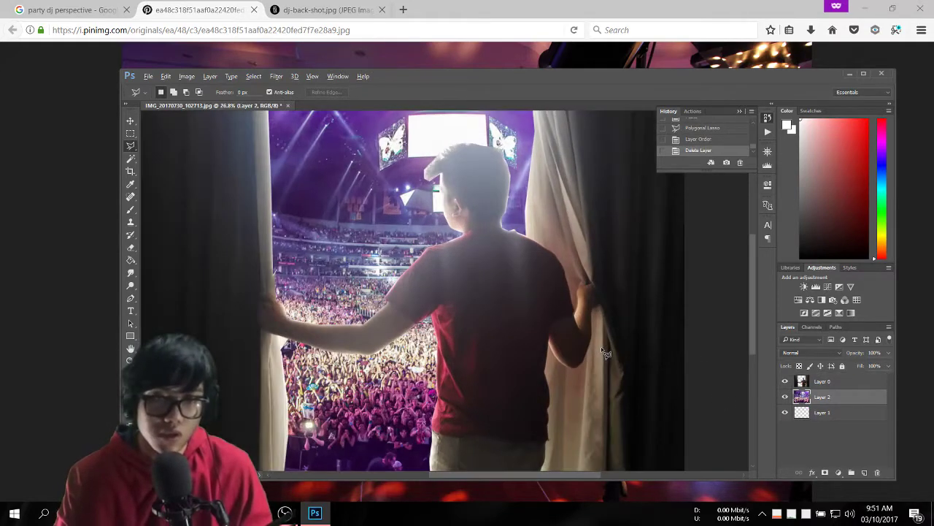
key(ctrl+minus)
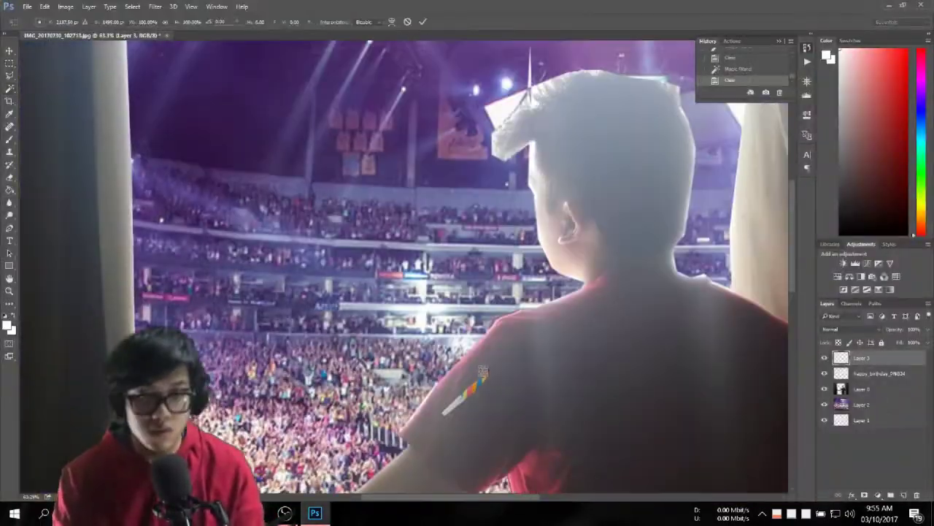
Apply a transform to the party horn layer from its right-click menu
scroll(483, 372, down, 3)
right_click(398, 183)
click(420, 219)
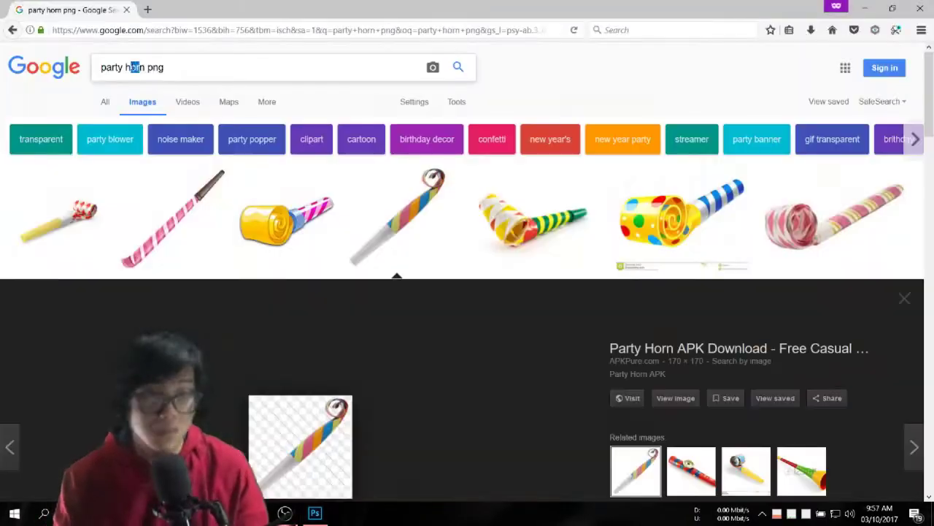
text(at)
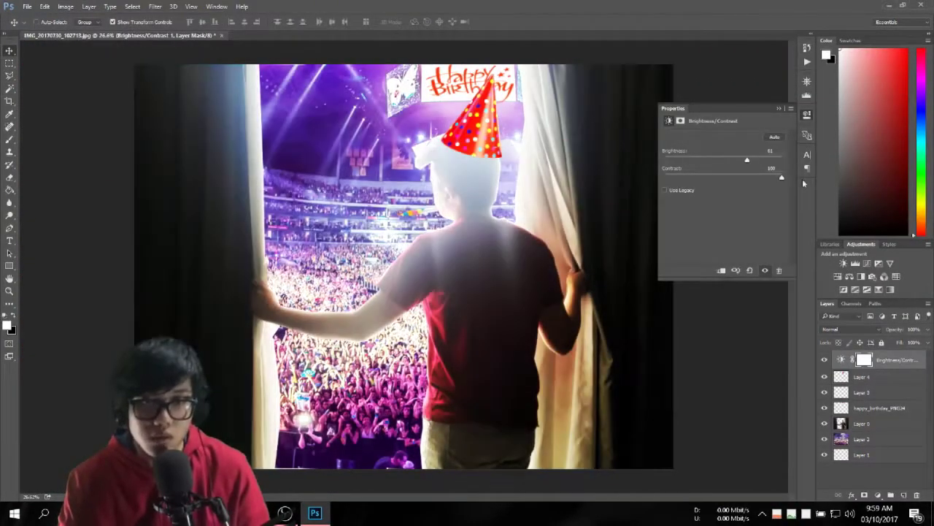
Give the party hat layer an Inner Glow effect and remove its Bevel & Emboss
right_click(861, 377)
click(635, 71)
click(438, 344)
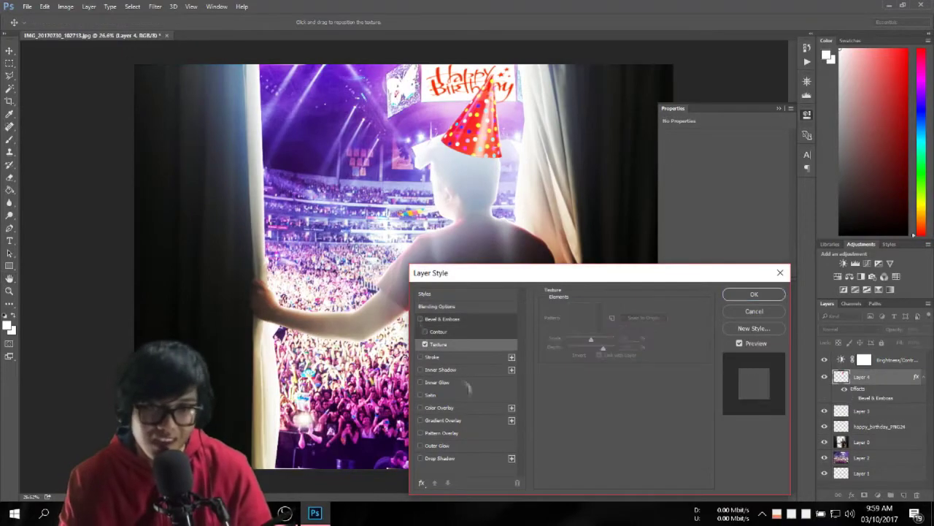
click(437, 382)
click(420, 319)
click(754, 293)
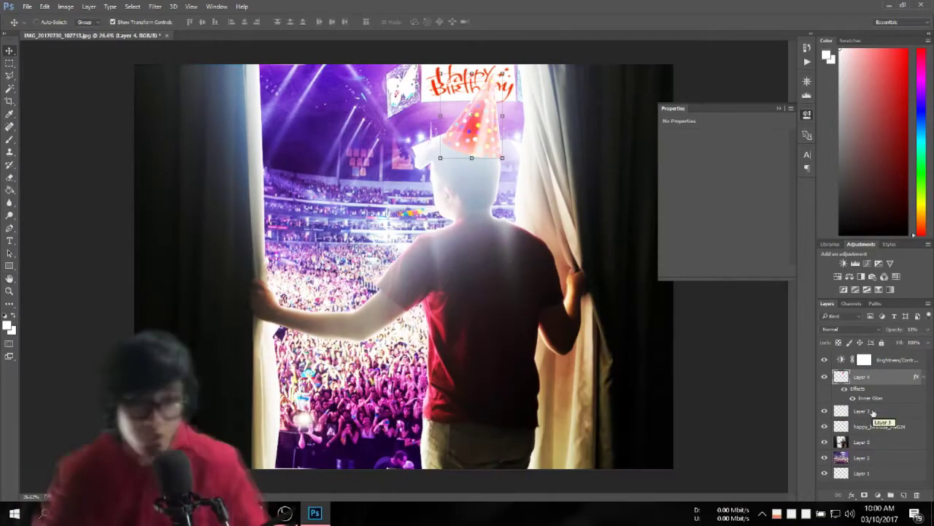
Paint a small white signature in the composite's lower-right corner with the Brush
key(v)
key(b)
drag(568, 440, 584, 445)
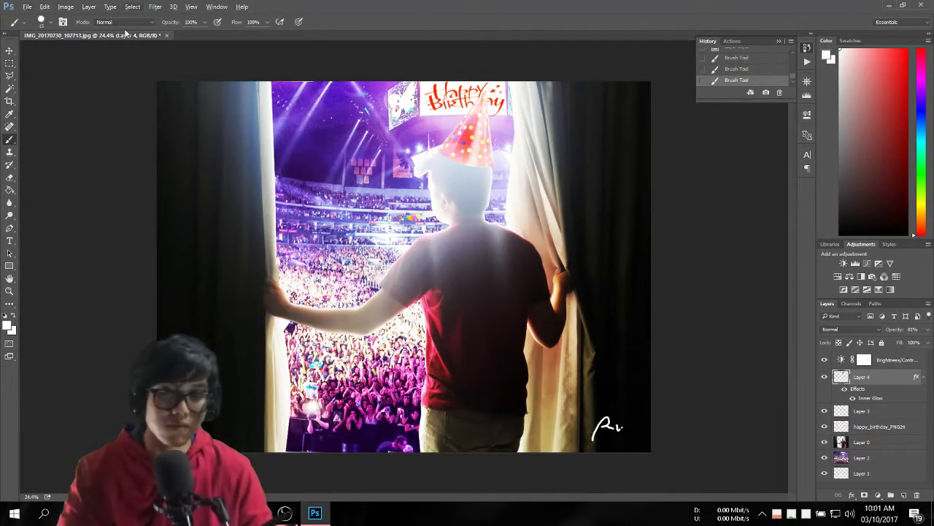
click(24, 7)
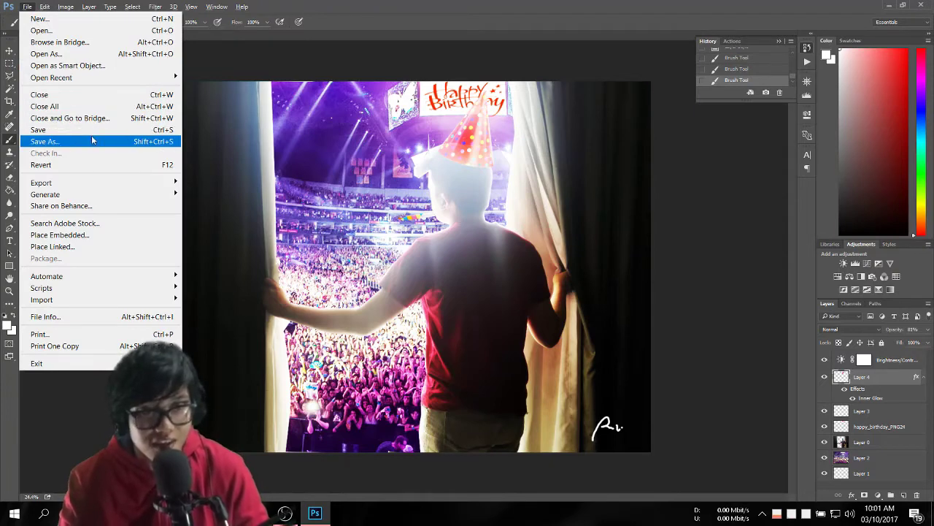
Save the composite to the Desktop as a maximum-quality JPEG named '#1'
click(91, 138)
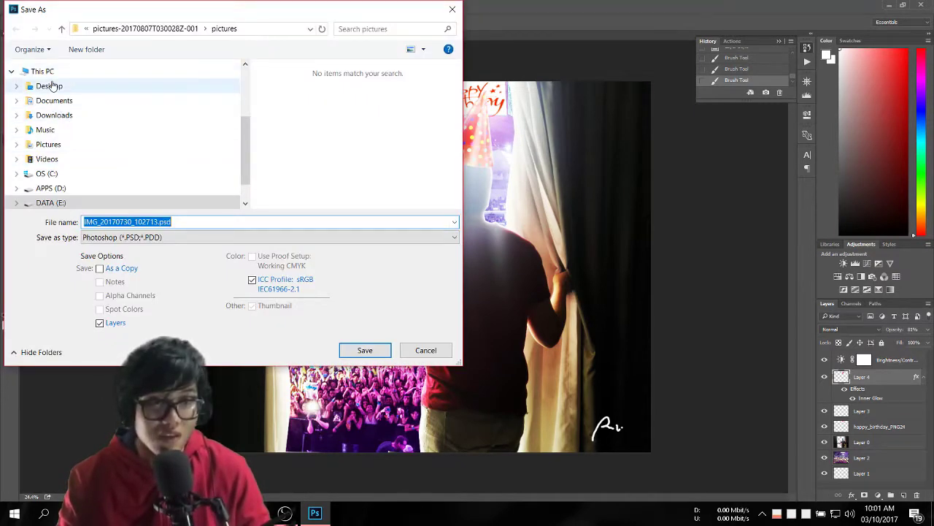
click(50, 86)
click(175, 239)
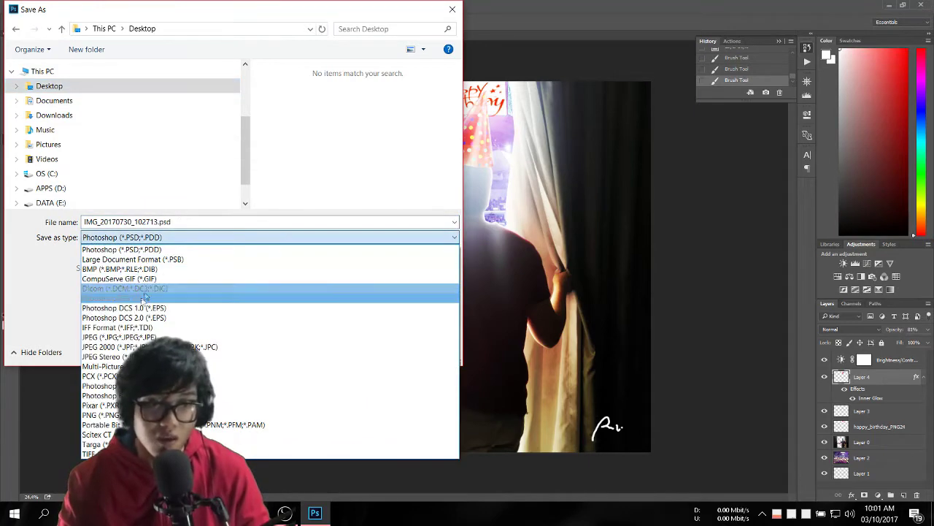
click(219, 333)
click(237, 219)
text(#1)
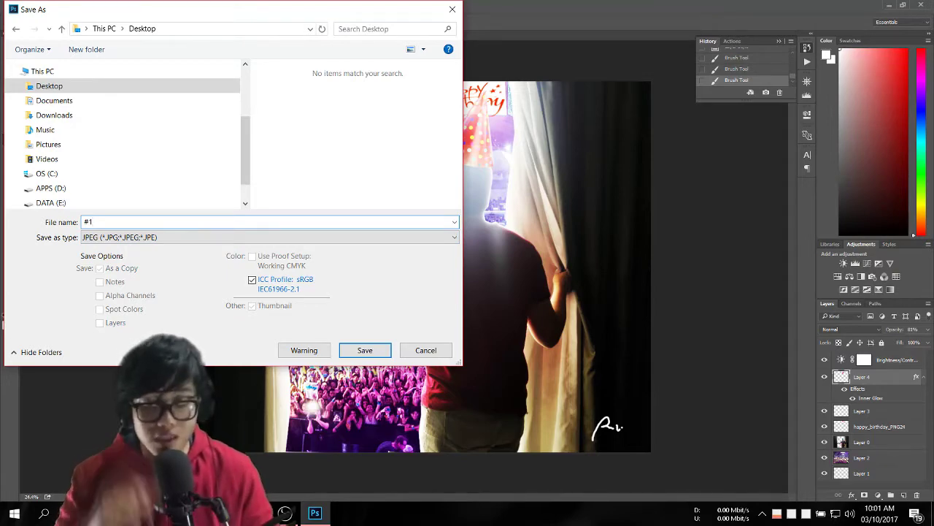
key(Return)
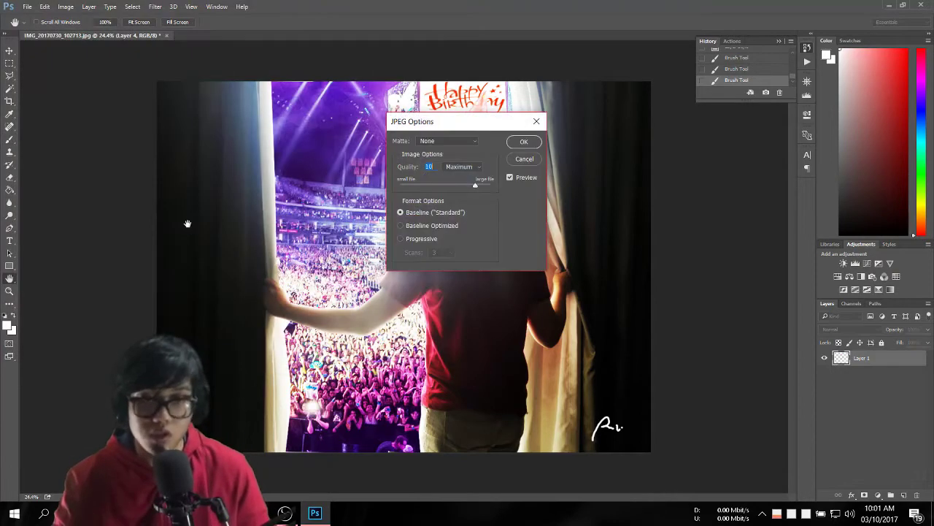
click(520, 143)
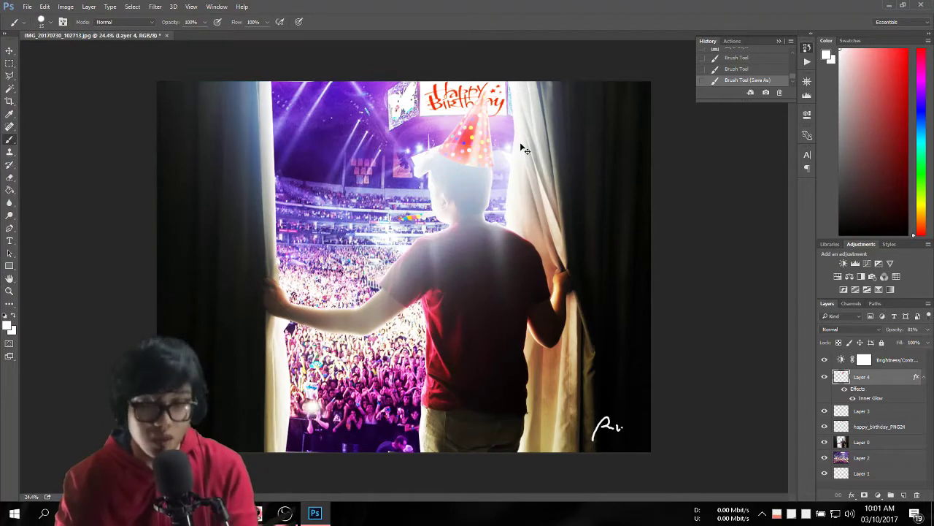
Cancel a new clipboard document and close the layered composite without saving
key(ctrl+n)
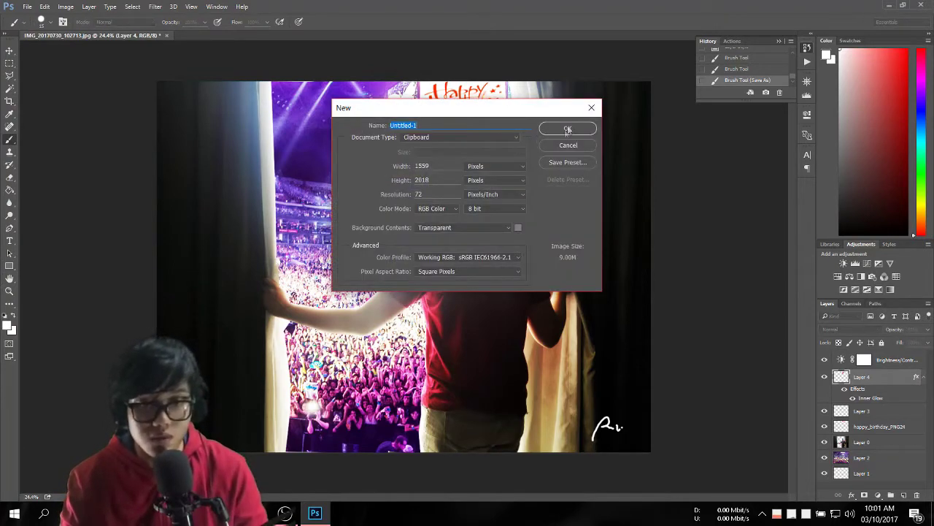
click(573, 148)
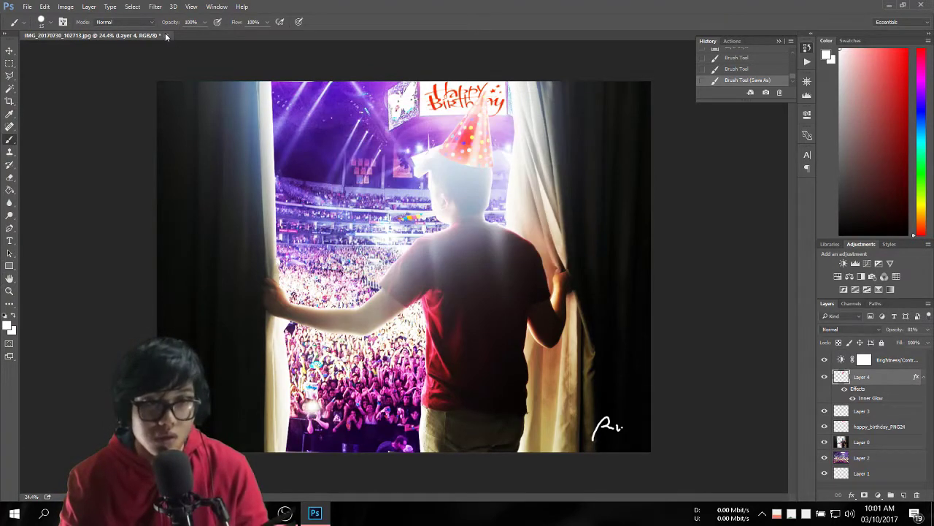
click(166, 35)
click(467, 195)
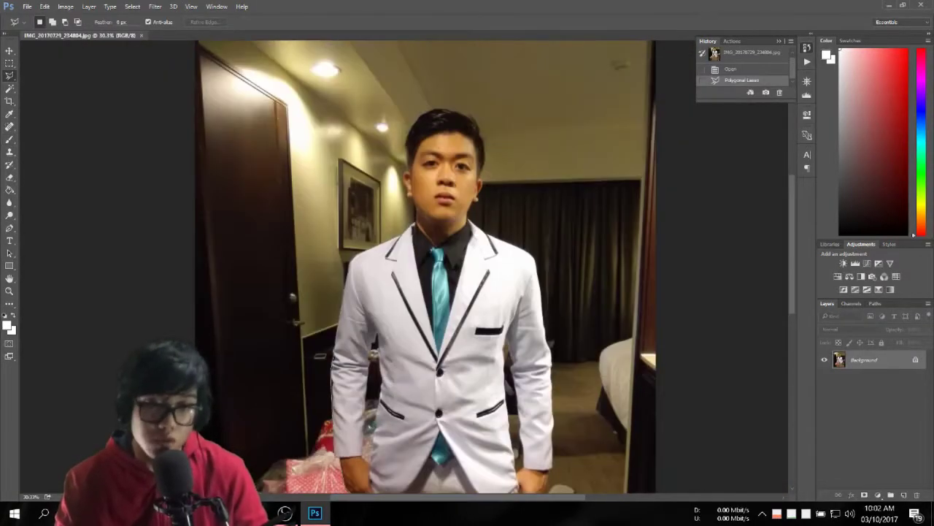
Cut the outlined suited man from the photo and start a new clipboard-sized document
scroll(427, 267, up, 3)
scroll(542, 360, down, 2)
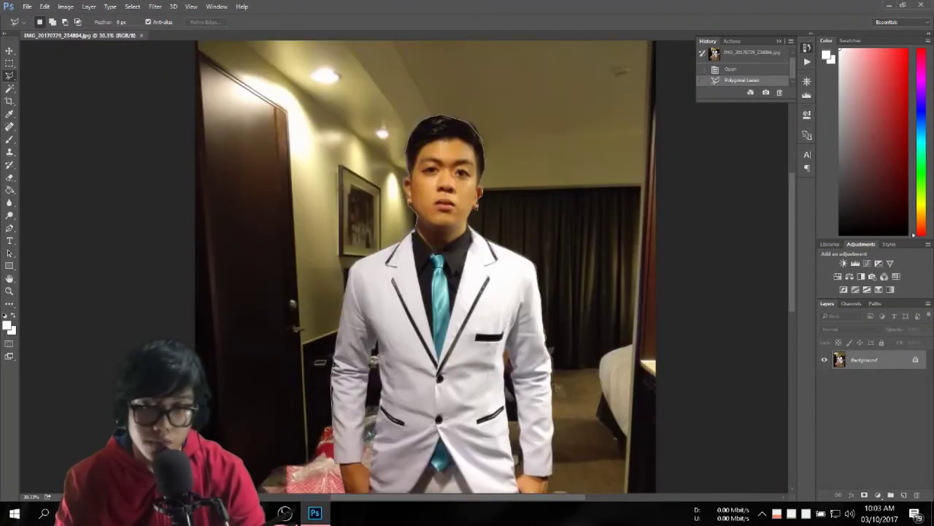
scroll(542, 360, down, 2)
scroll(542, 360, down, 4)
key(ctrl+x)
key(ctrl+n)
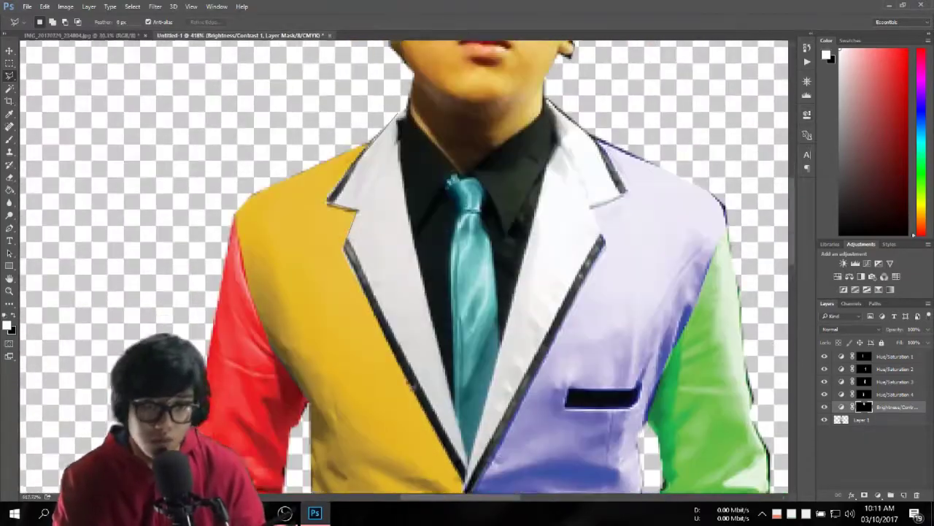
Scroll down the image to inspect the recoloured lower parts of the suit
scroll(633, 148, down, 2)
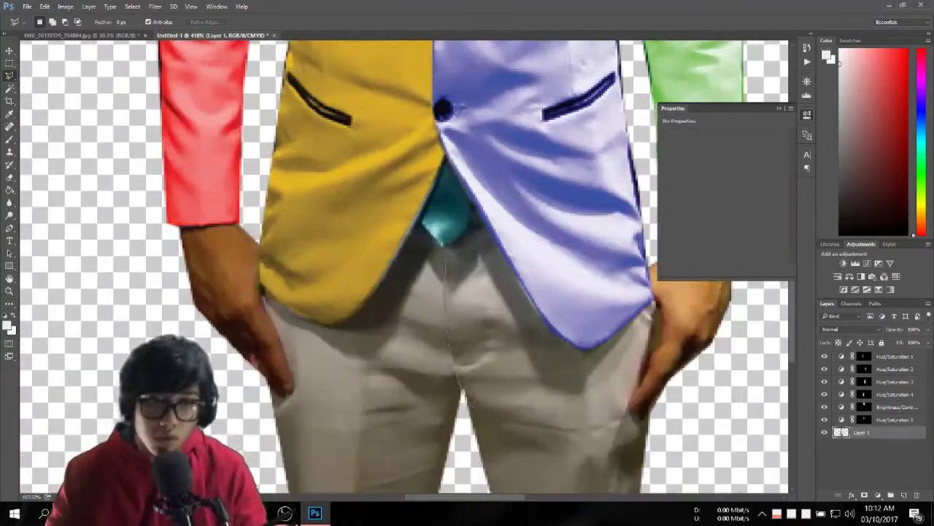
scroll(447, 253, down, 3)
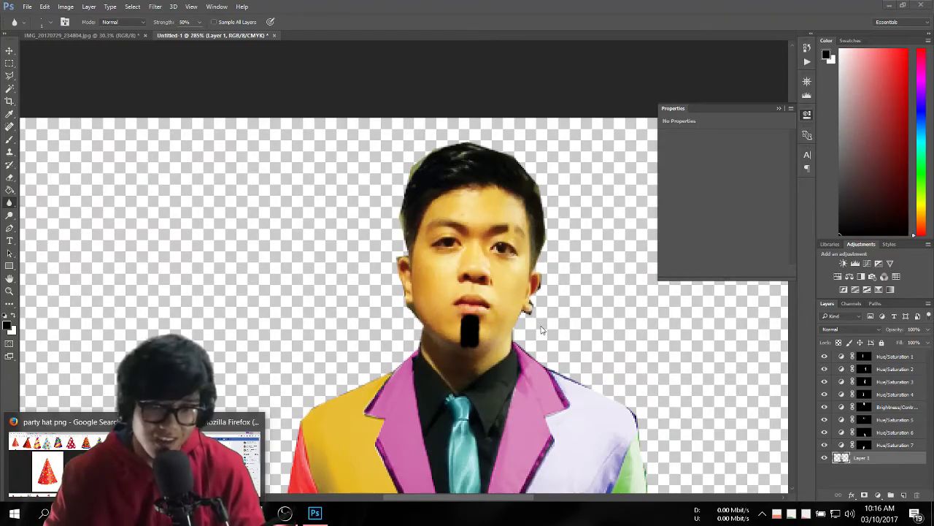
Scroll back up the image toward the man's chin and goatee
scroll(435, 329, up, 3)
scroll(435, 329, up, 3)
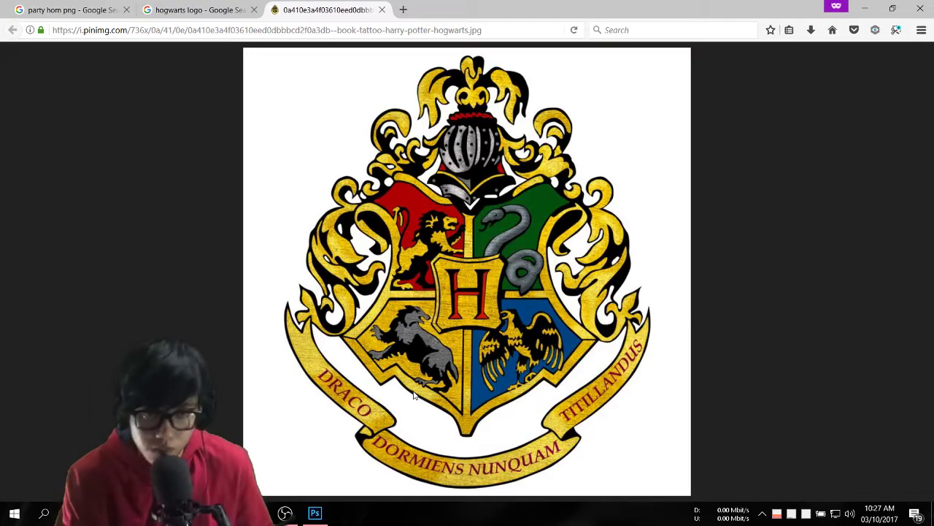
From the Hogwarts logo results tab, search for 'hogwarts background' (typed 'backgroumnd') instead
click(195, 11)
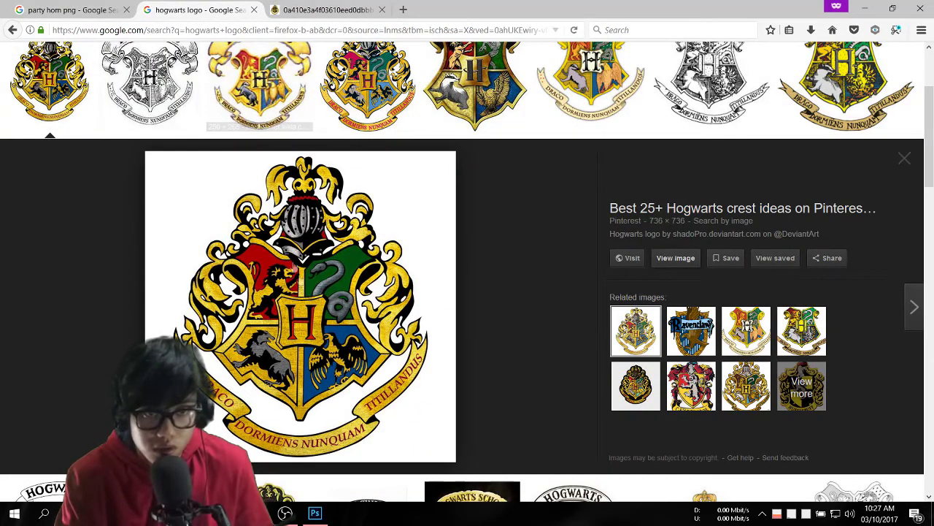
key(BackSpace)
key(BackSpace)
key(BackSpace)
text(backgroumnd)
key(Return)
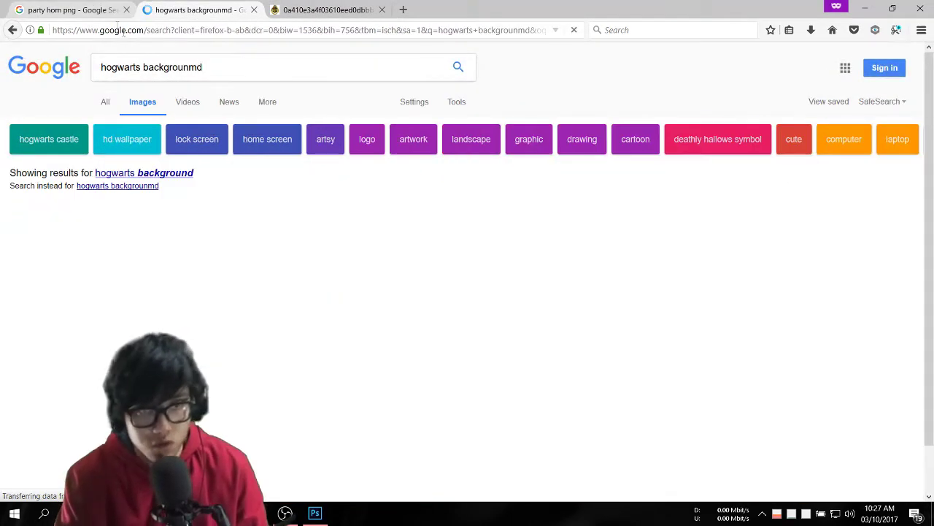